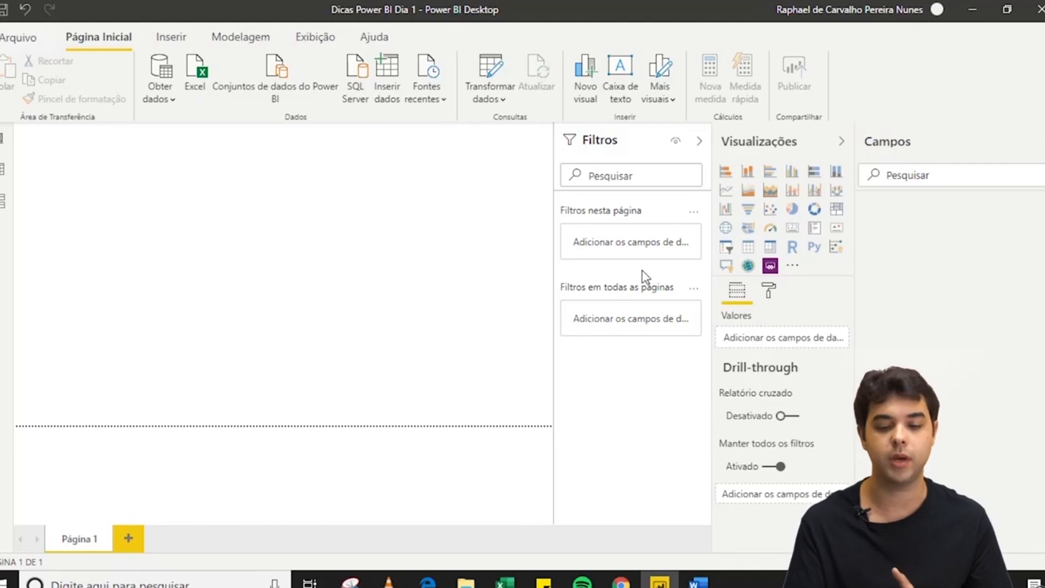
- Collapse the Filtros pane to give the report canvas more room
click(700, 143)
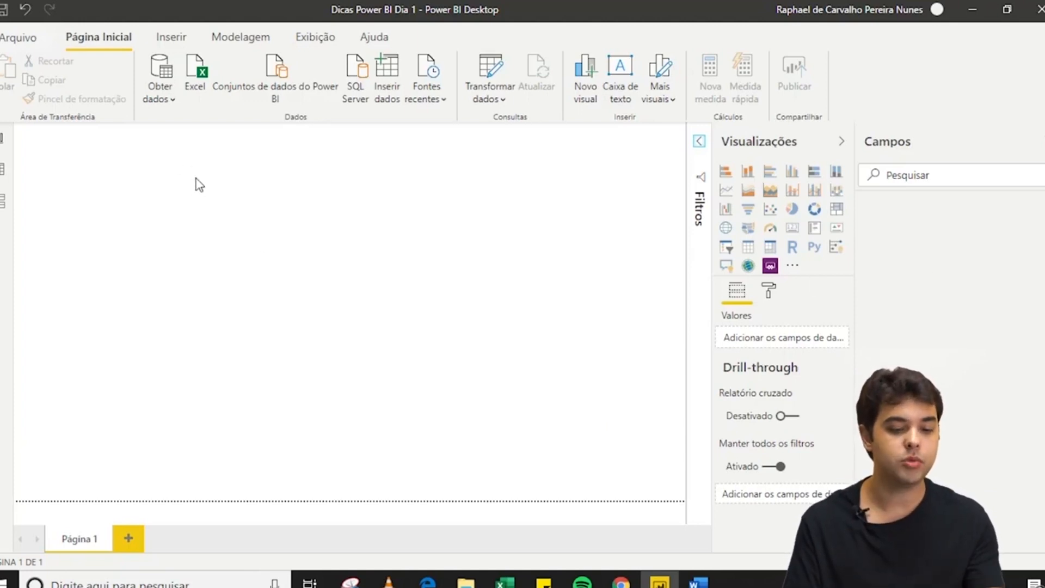
- Examine the available data source connectors in every category: files, databases, Power Platform, Azure, online services and other sources
click(162, 70)
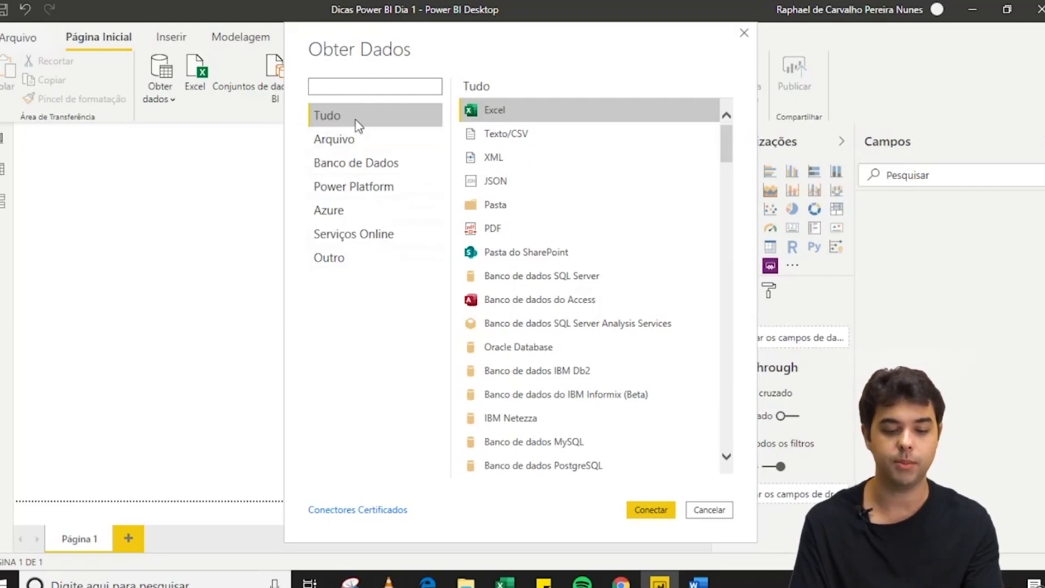
click(356, 141)
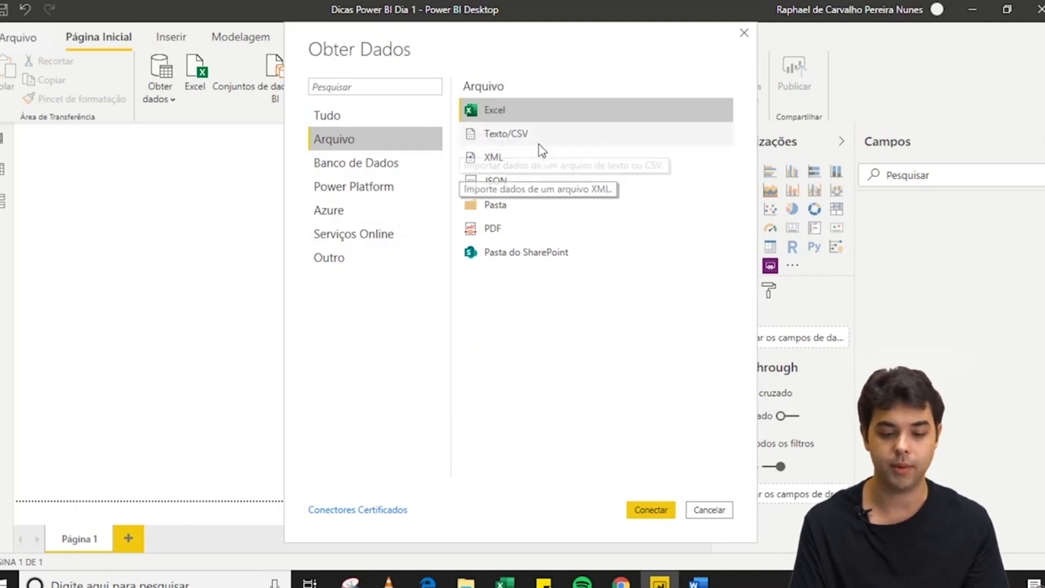
click(371, 175)
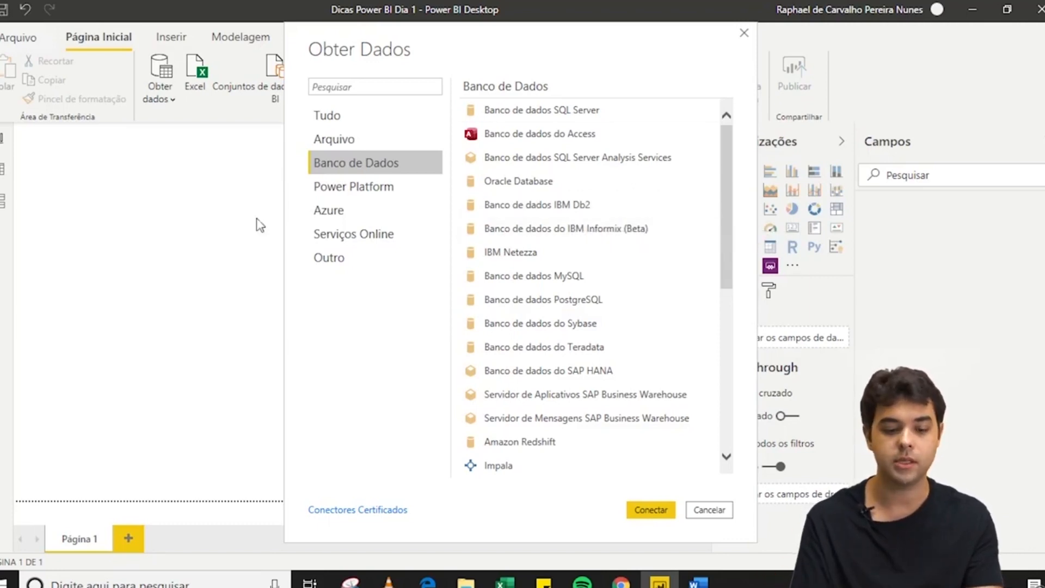
click(366, 194)
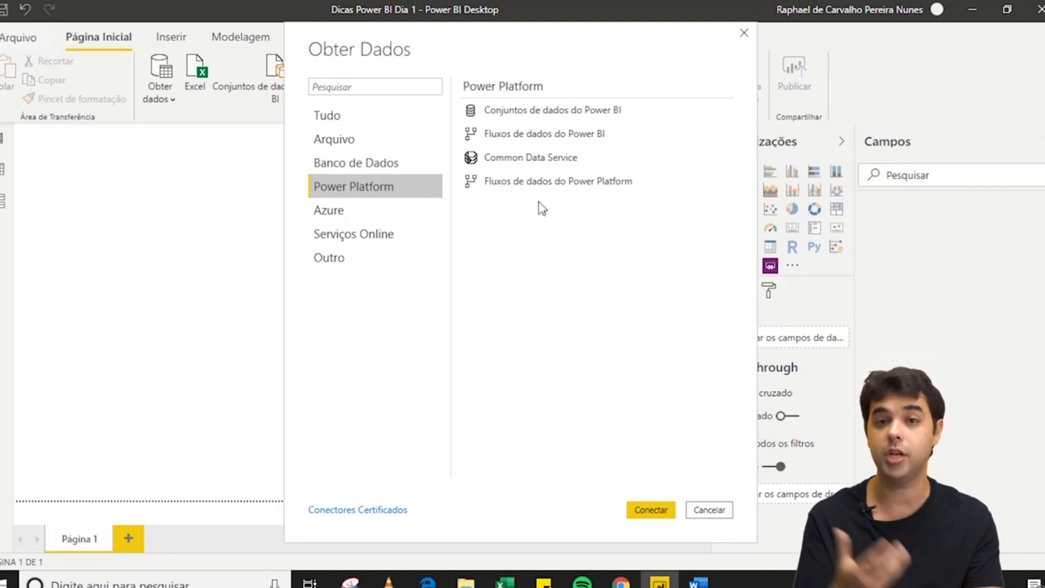
click(368, 215)
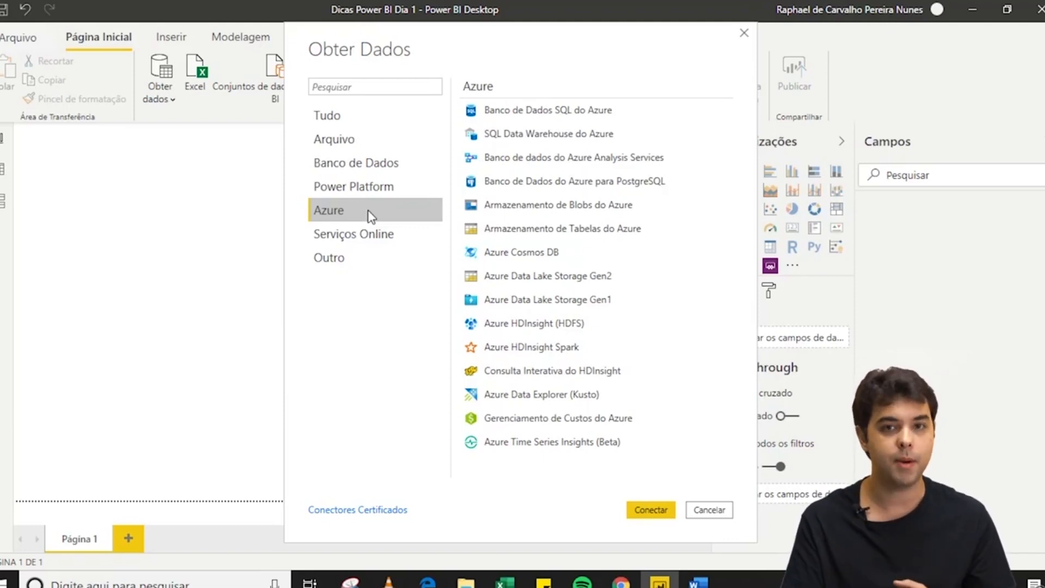
click(371, 239)
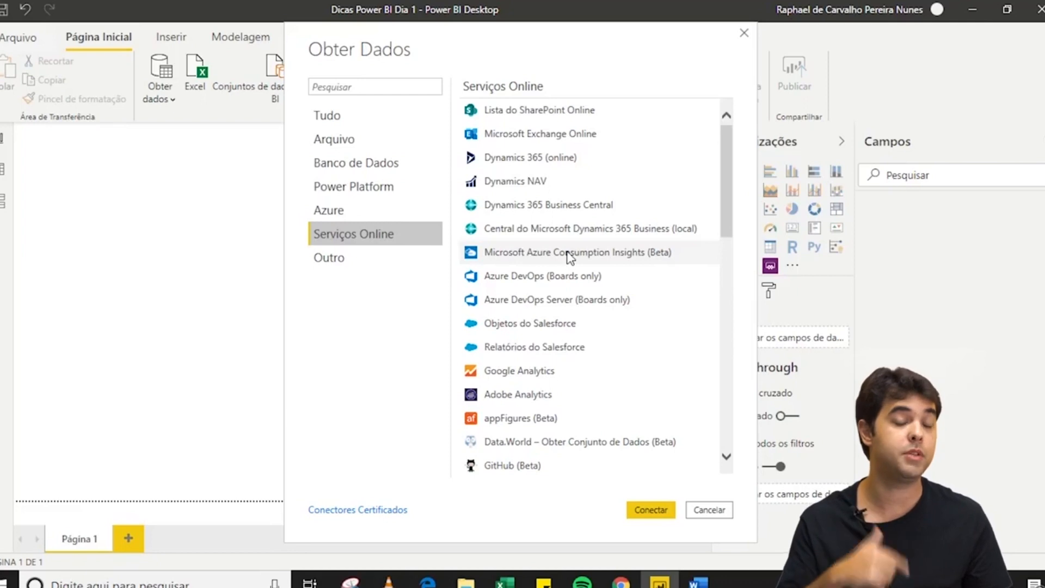
scroll(569, 256, down, 5)
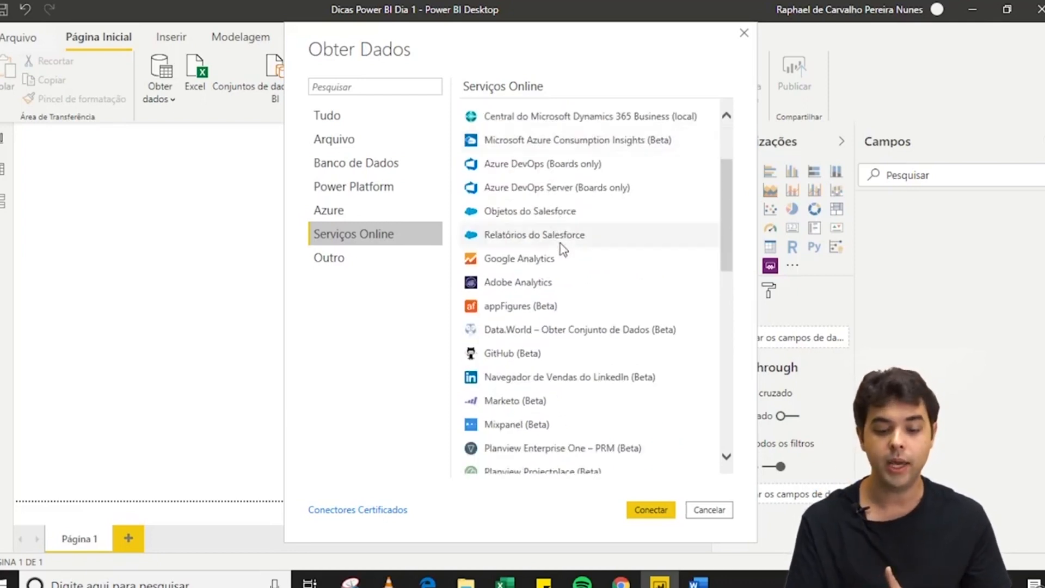
scroll(654, 250, up, 4)
click(371, 256)
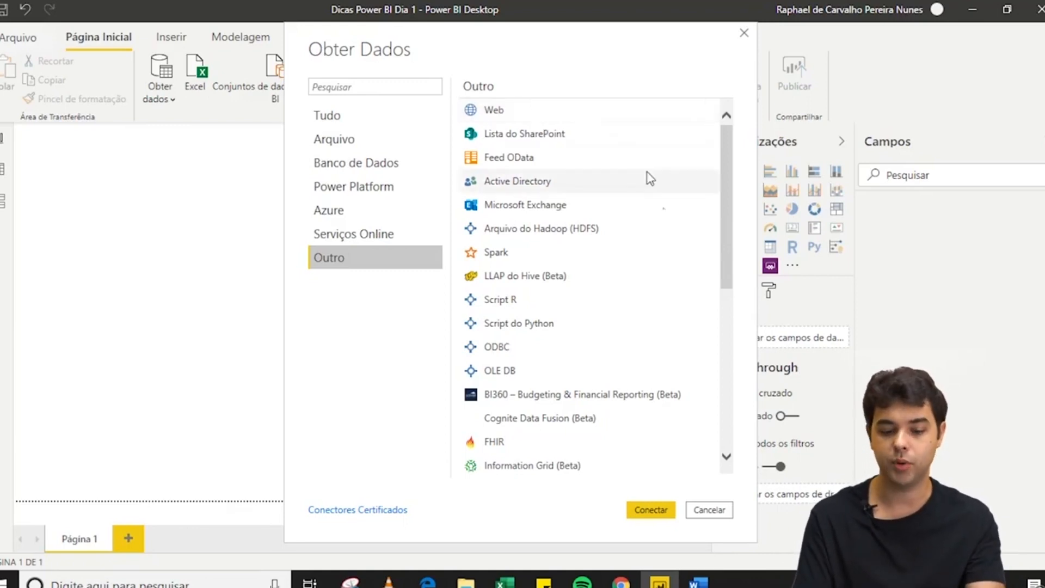
scroll(565, 355, down, 1)
scroll(565, 355, down, 6)
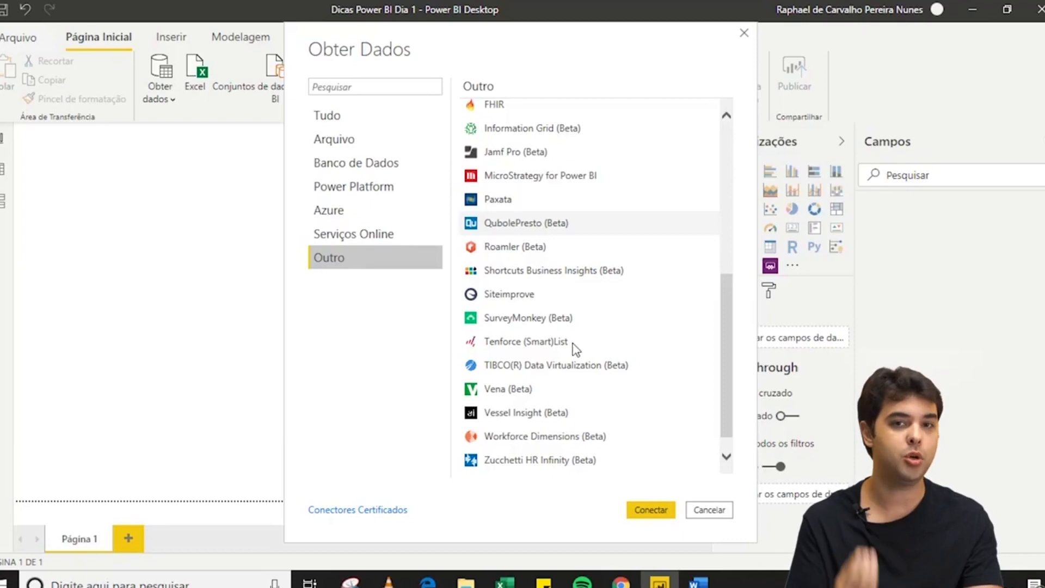
scroll(576, 348, up, 6)
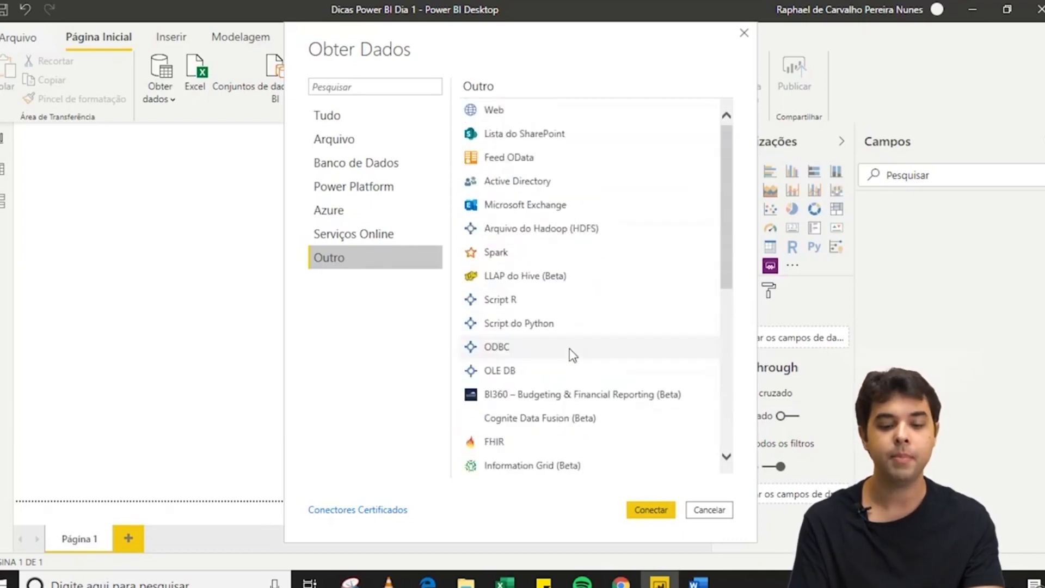
click(373, 129)
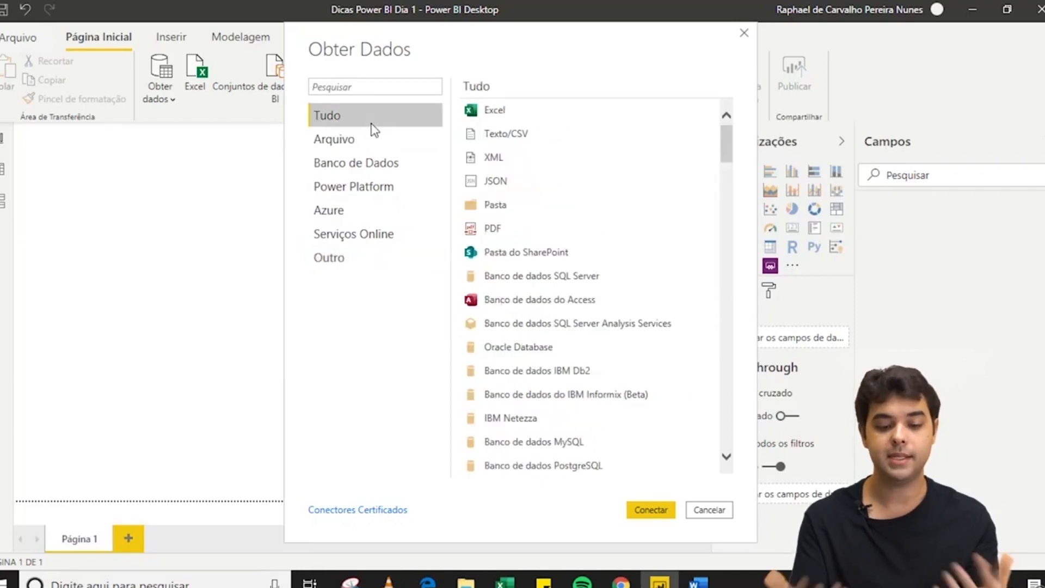
click(708, 509)
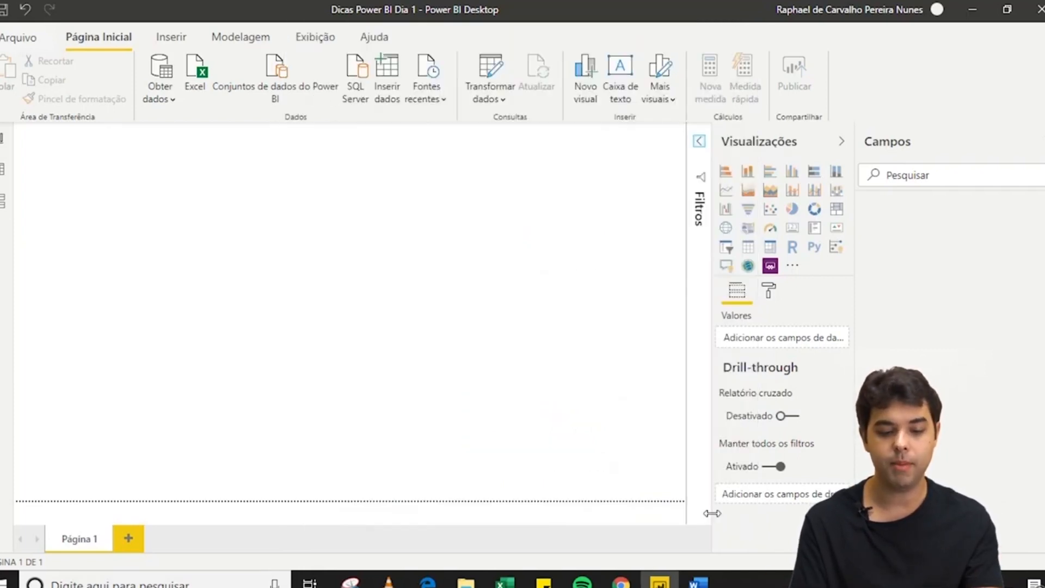
- Connect to the Excel workbook Vendas de Supermercado in the Bases de Dados folder as a data source
click(170, 101)
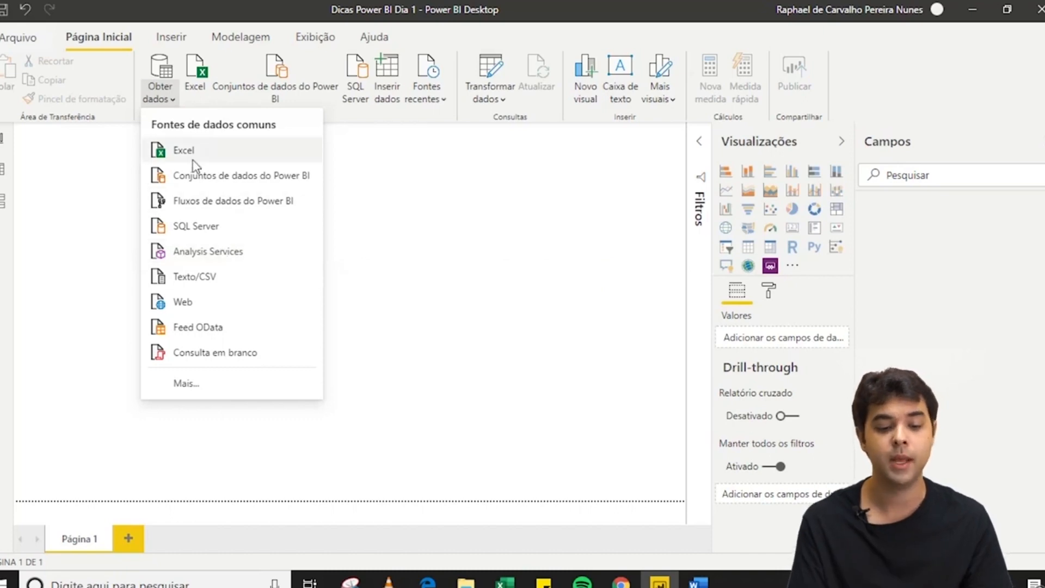
click(163, 97)
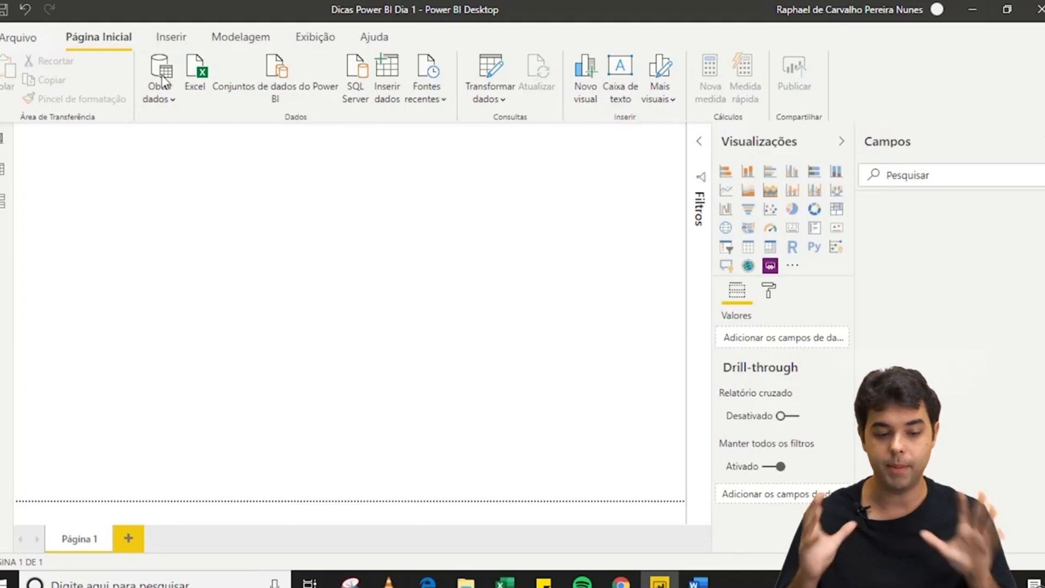
click(163, 82)
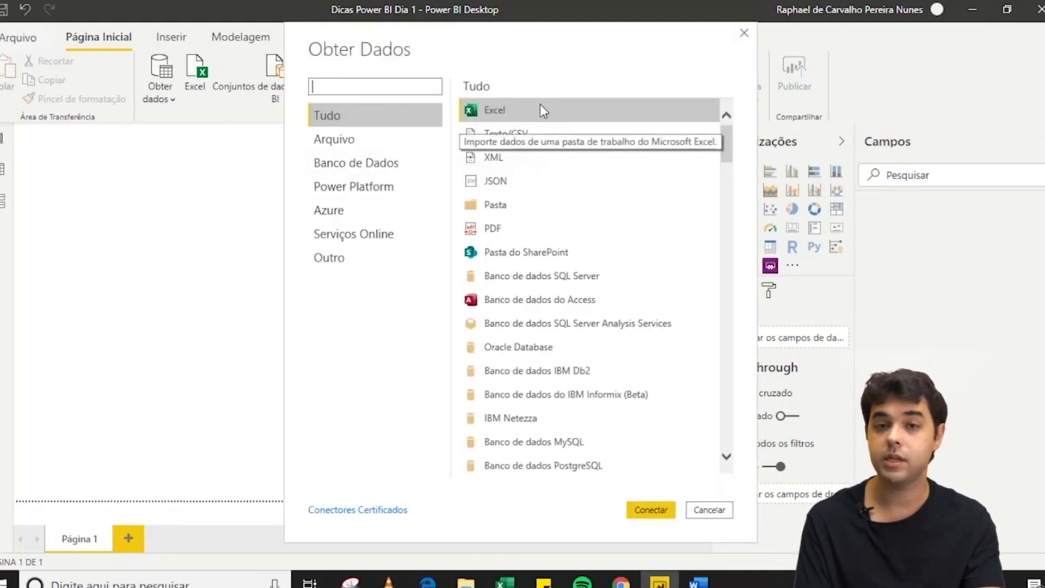
click(361, 137)
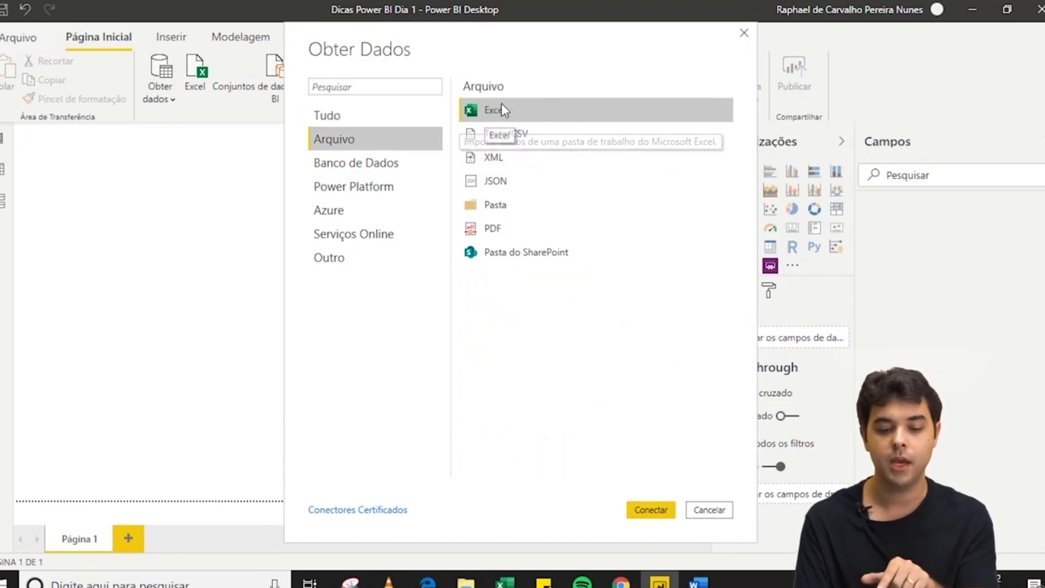
click(651, 510)
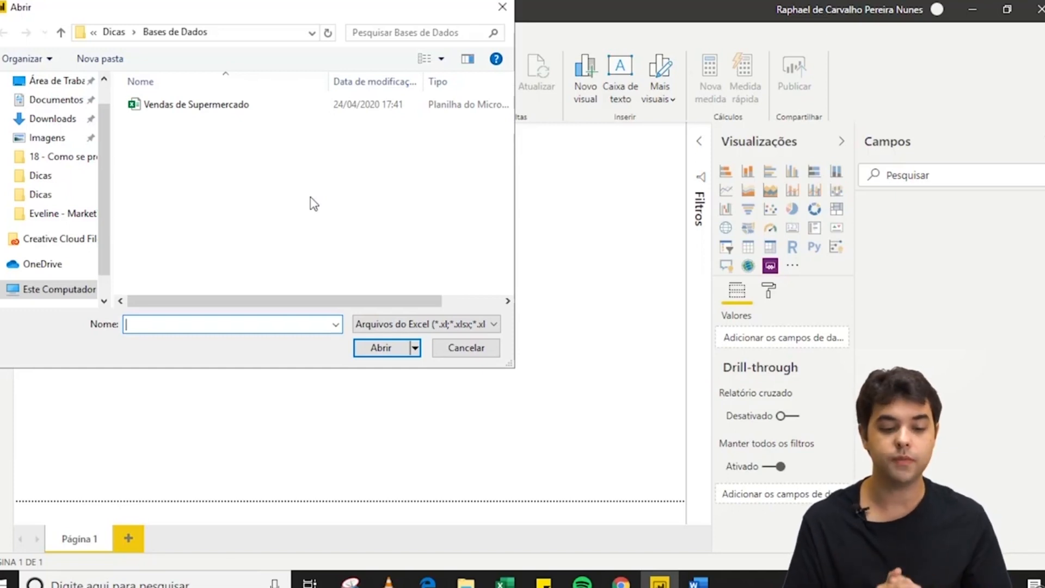
click(211, 106)
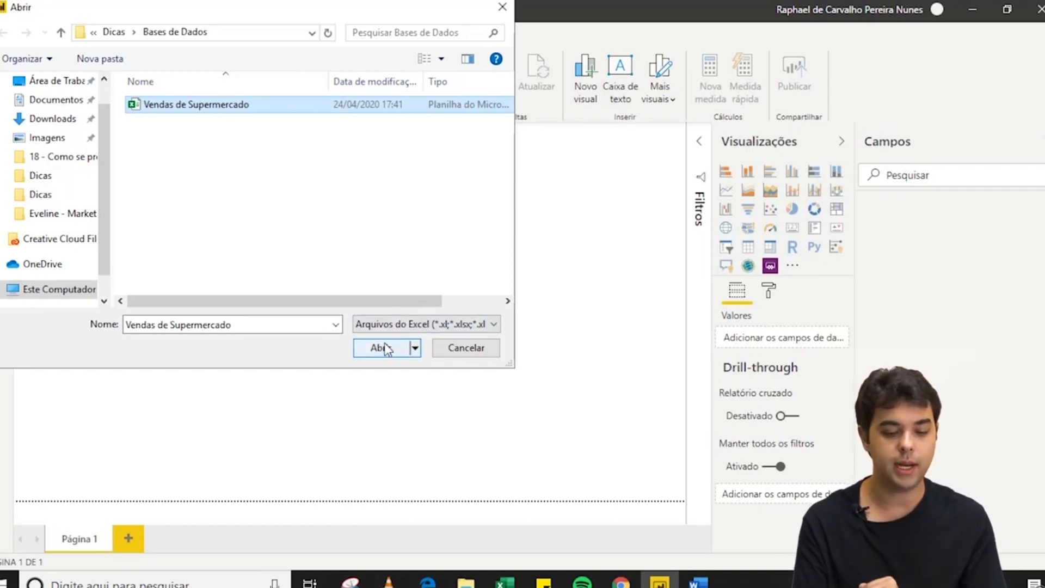
click(381, 348)
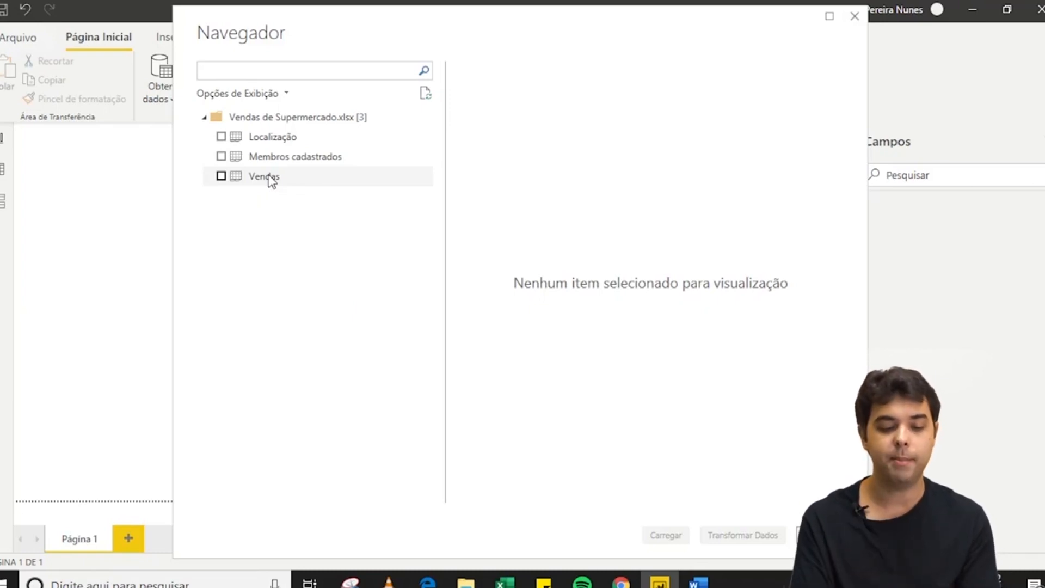
- Select the Vendas table of the workbook, review its columns in the preview and load it without transforming
click(222, 178)
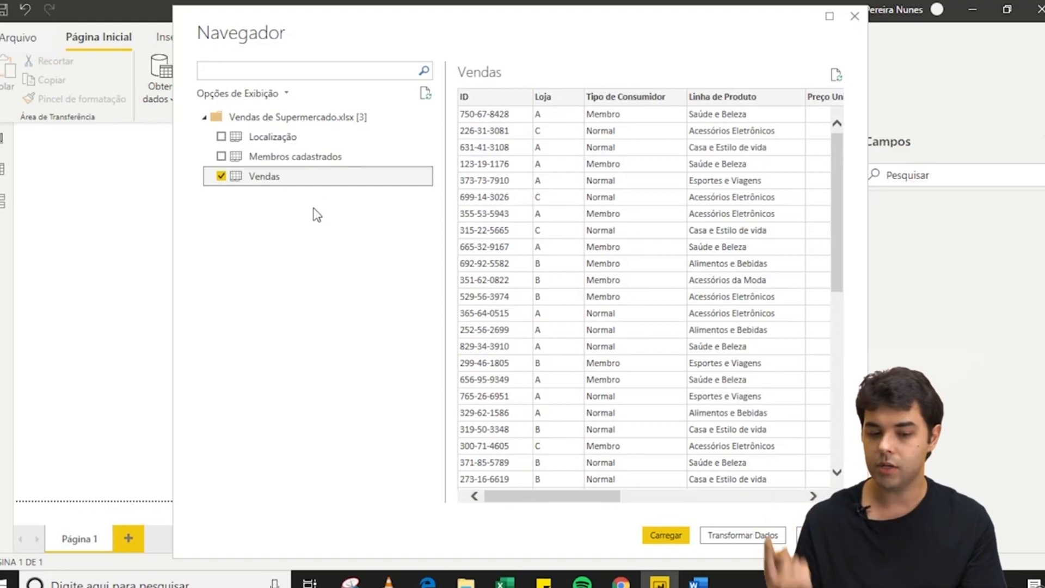
drag(564, 497, 656, 492)
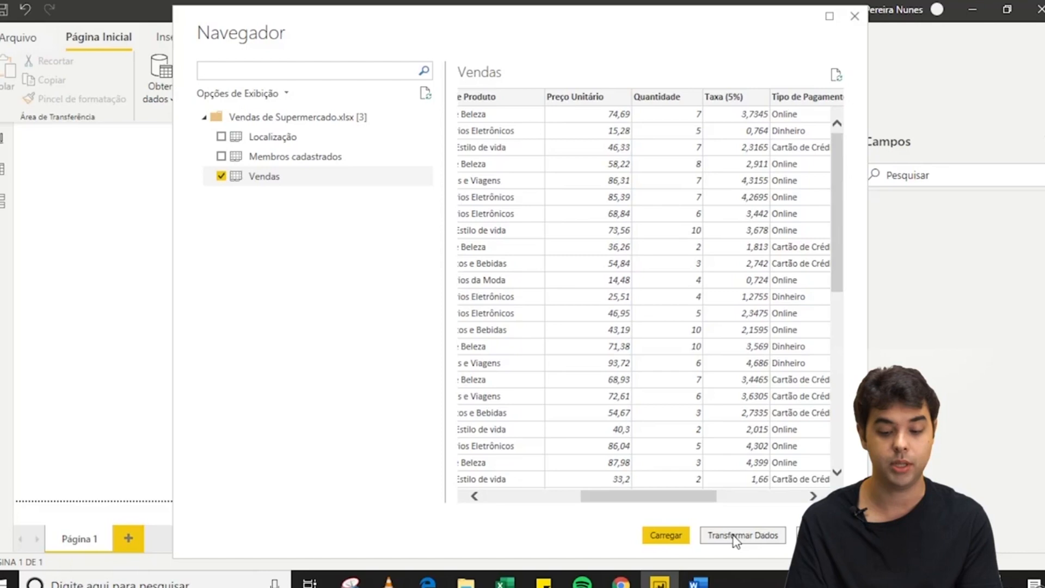
click(662, 536)
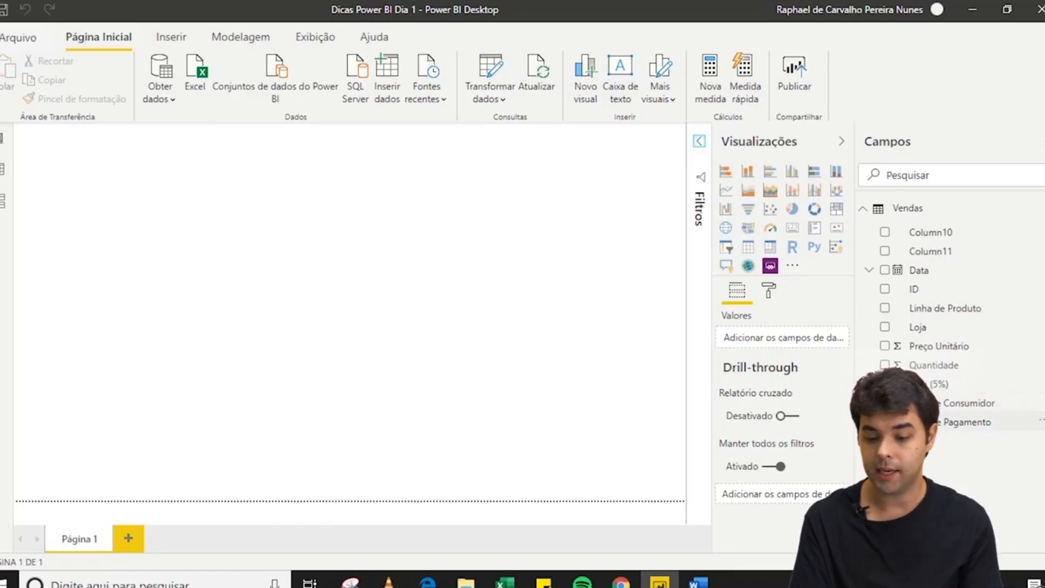
- Create a table visual from the Tipo de Pagamento field and place it around the middle of the page
click(885, 422)
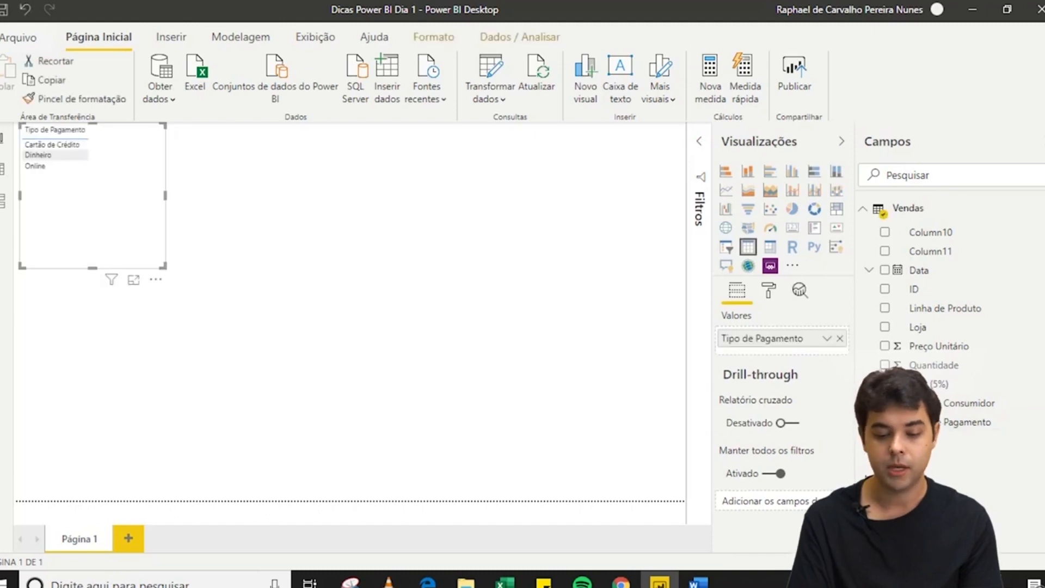
drag(139, 222, 357, 324)
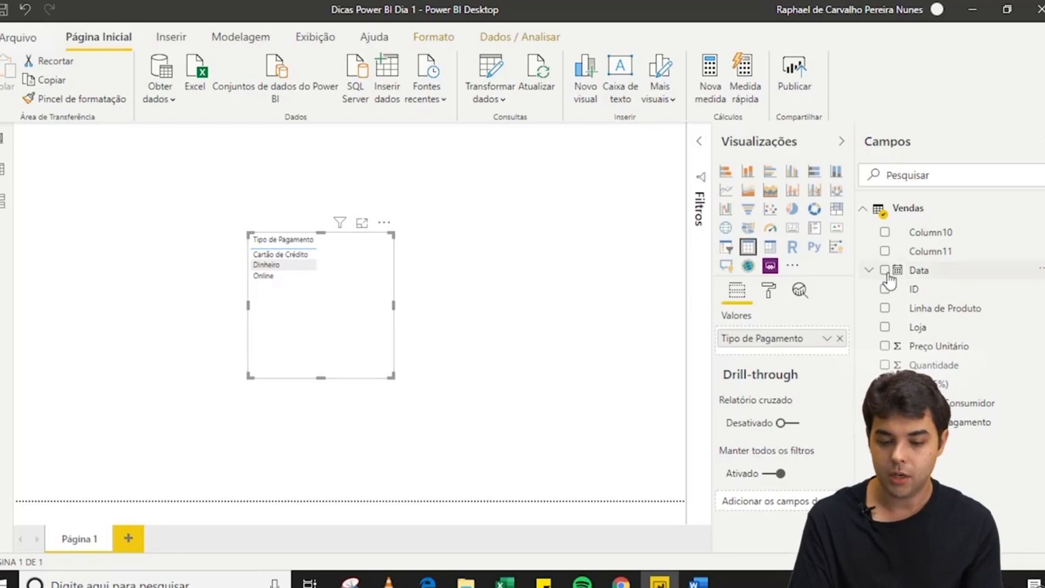
- Set the table visual's grid text size to 16 pt and enlarge the visual, mainly in width
click(767, 290)
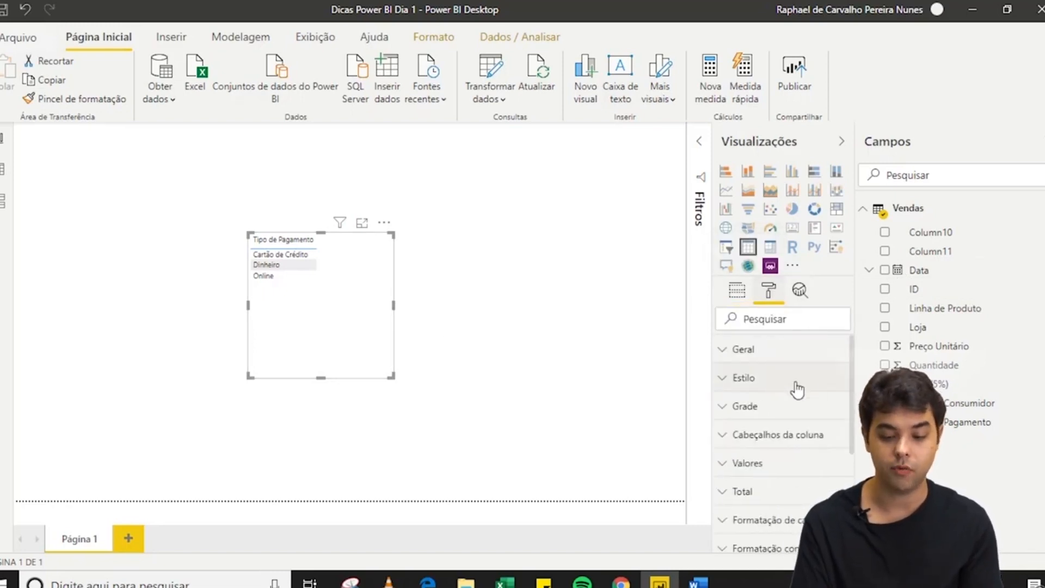
click(746, 407)
scroll(784, 419, down, 8)
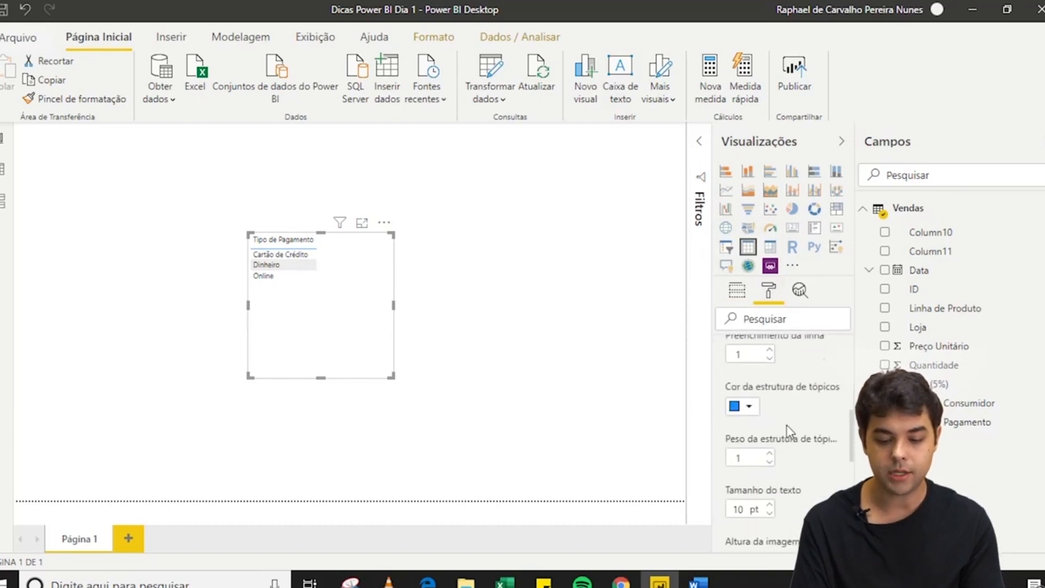
scroll(783, 422, up, 3)
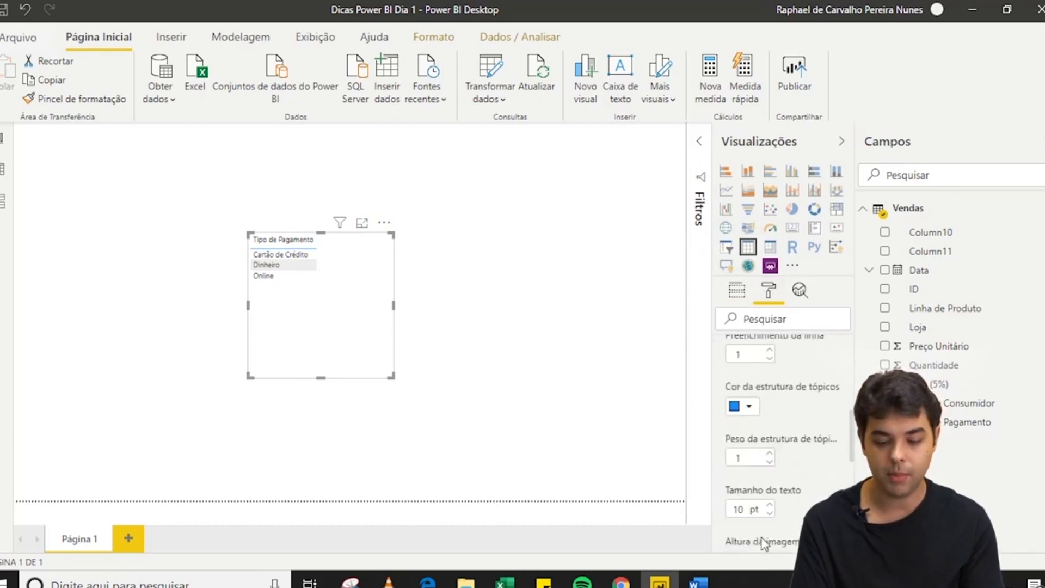
click(769, 505)
click(769, 505)
click(770, 505)
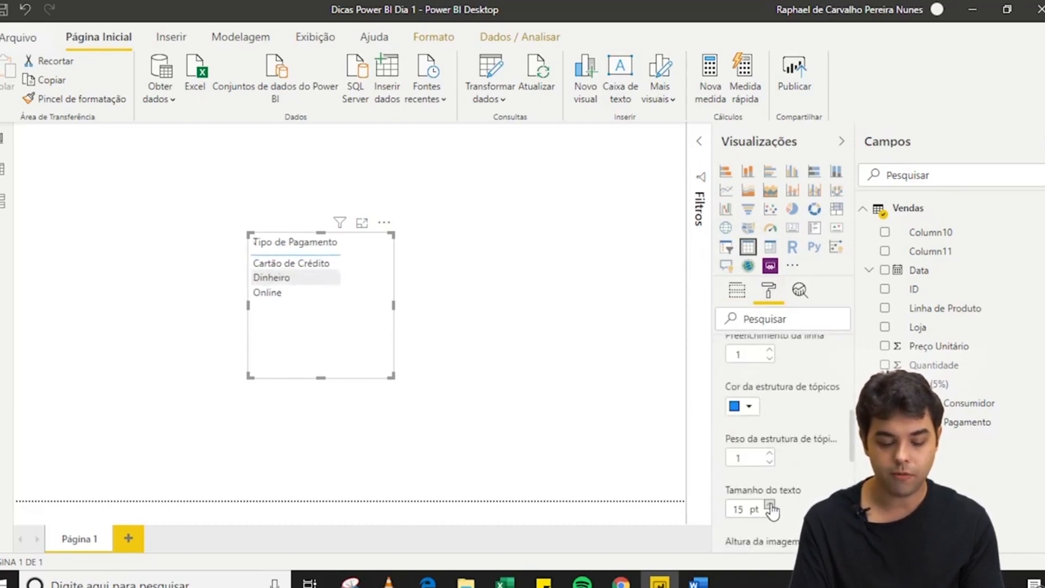
drag(391, 375, 549, 392)
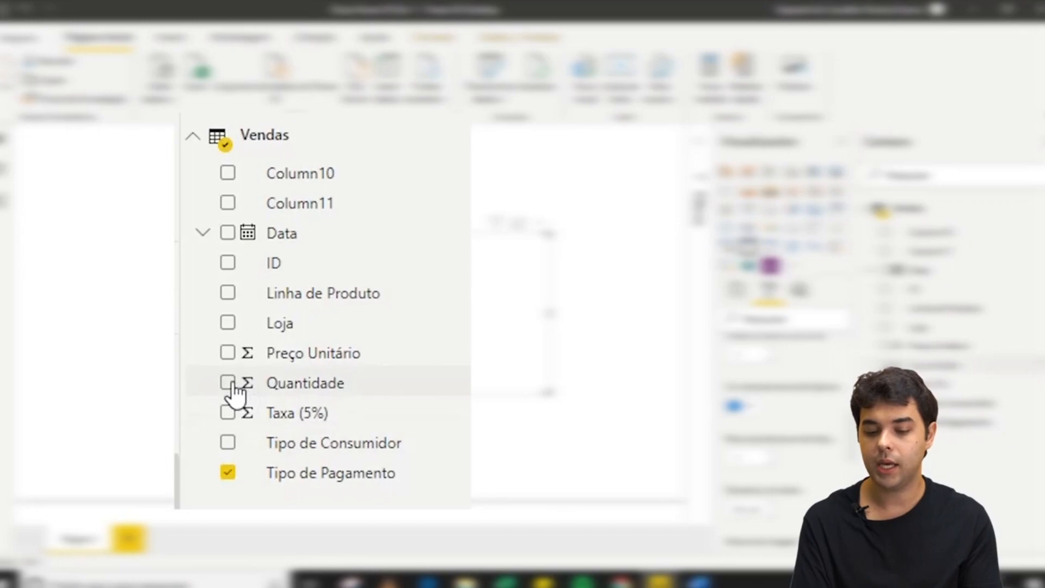
- Add Quantidade to the table, sort it by that column in descending order, and reposition the visual toward the page's upper-left area
click(228, 384)
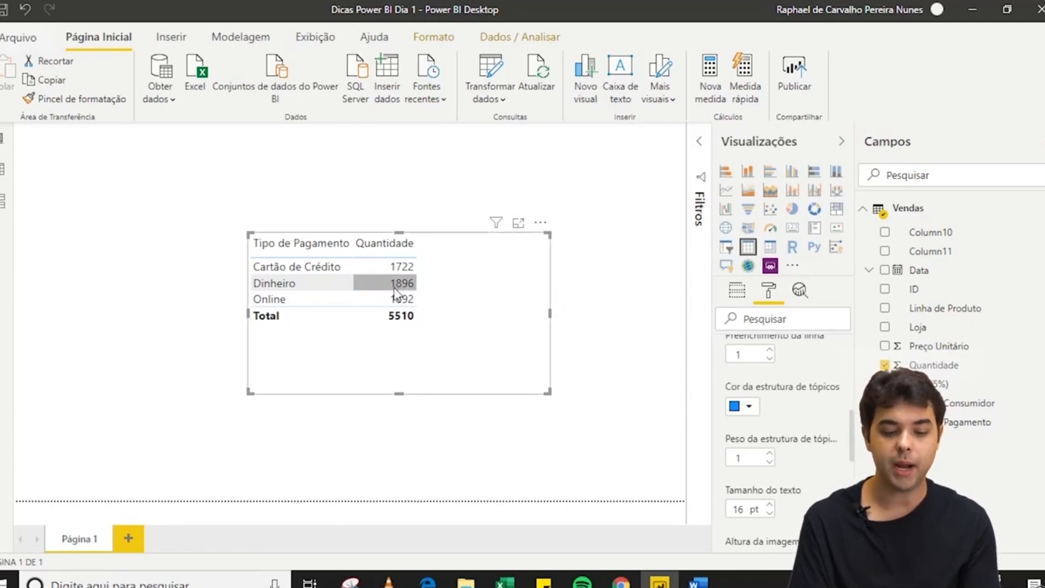
click(365, 250)
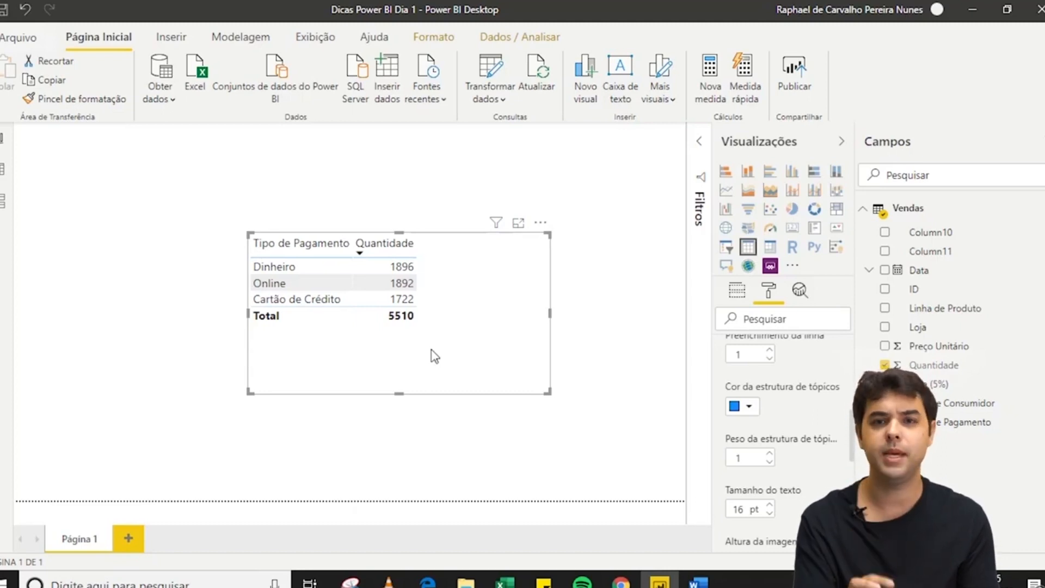
key(ctrl+z)
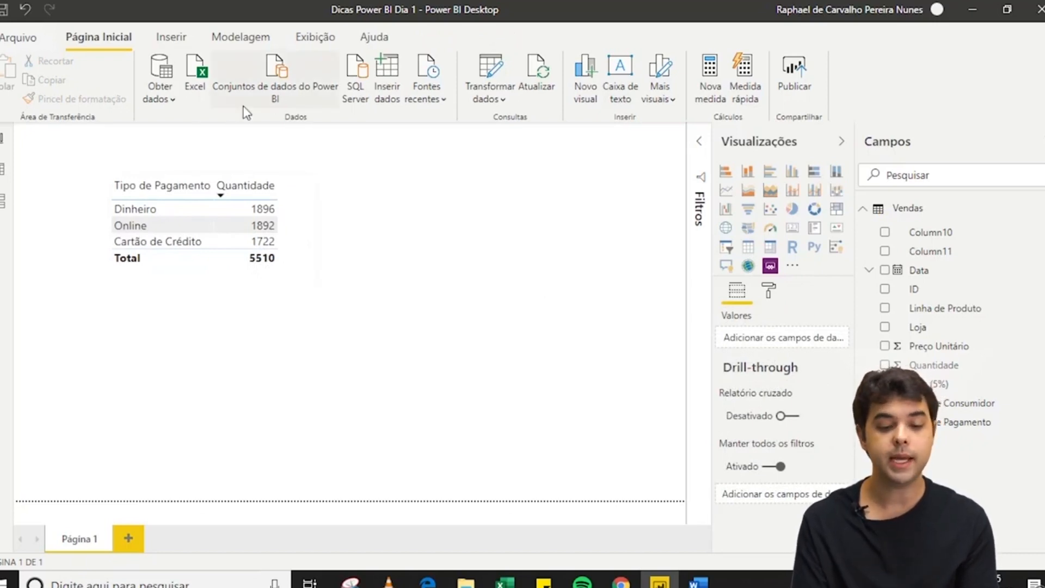
- Open the Avaliacao_dos_atendimentos file from the Bases de Dados folder as a Texto/CSV data source
click(169, 109)
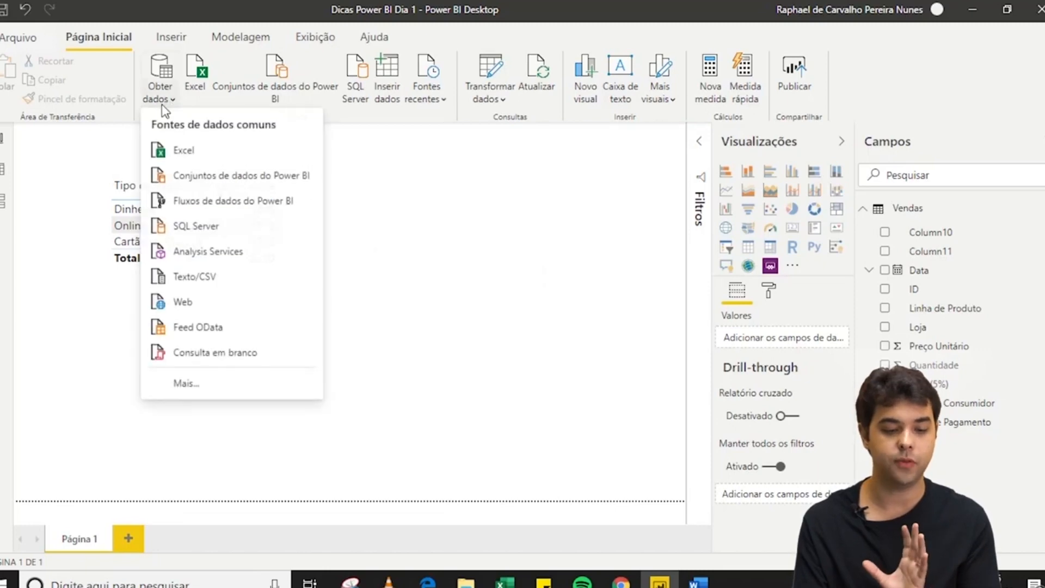
click(198, 278)
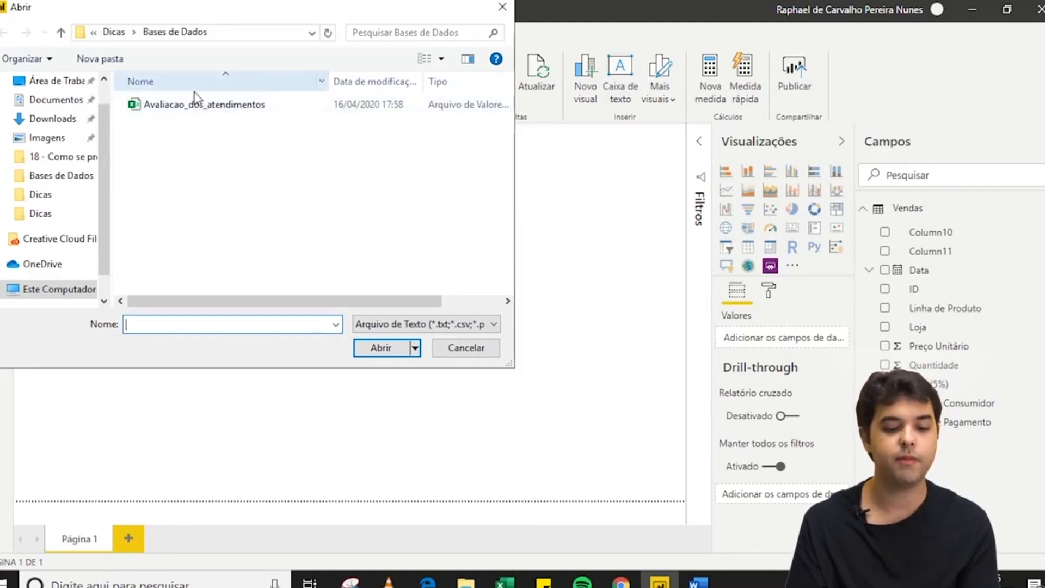
click(230, 108)
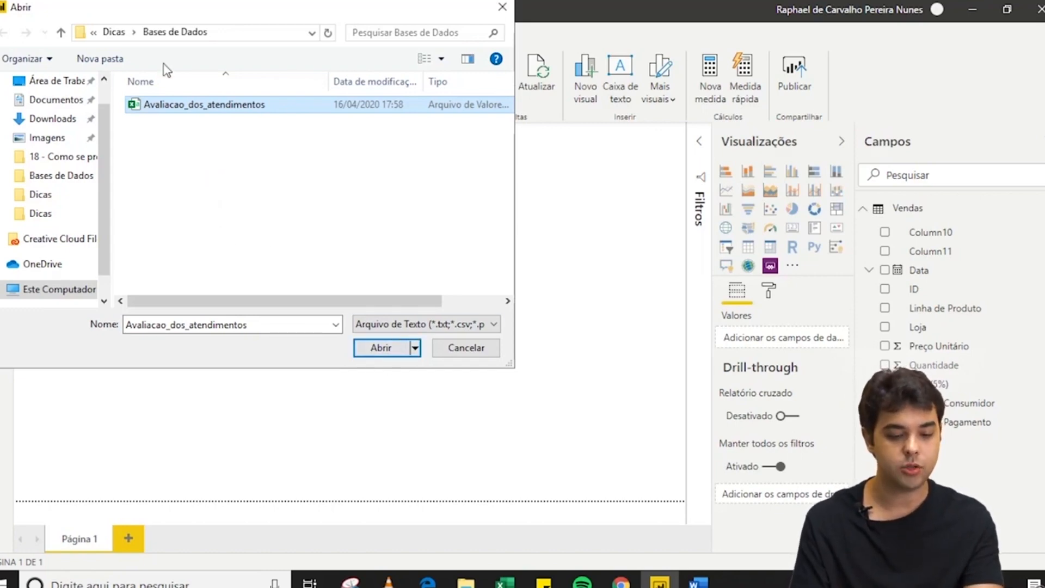
click(385, 351)
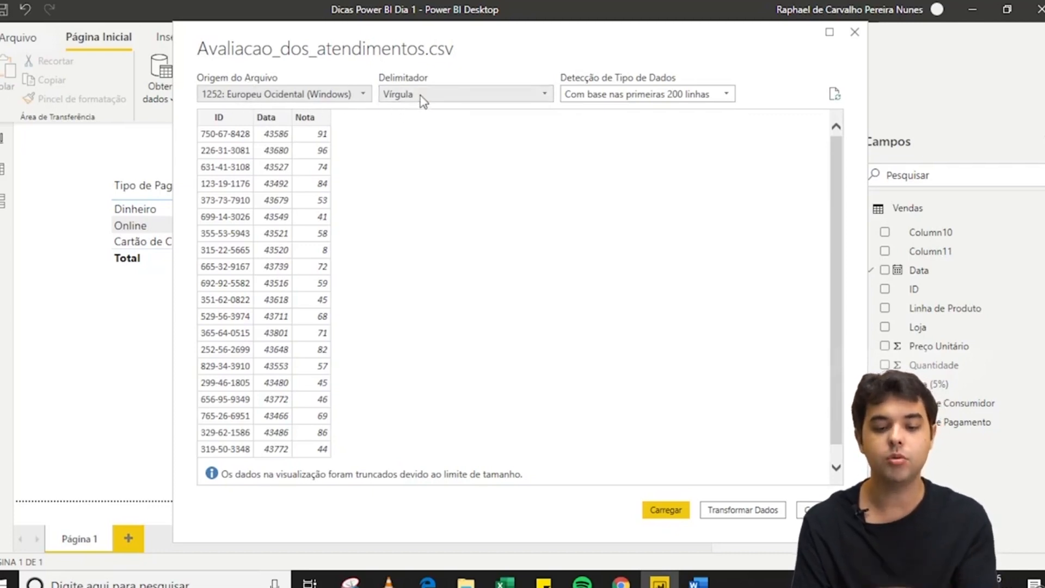
- Keep Vírgula as the delimiter, set the file origin to 65001: Unicode (UTF-8), and load the CSV data without transforming
click(501, 101)
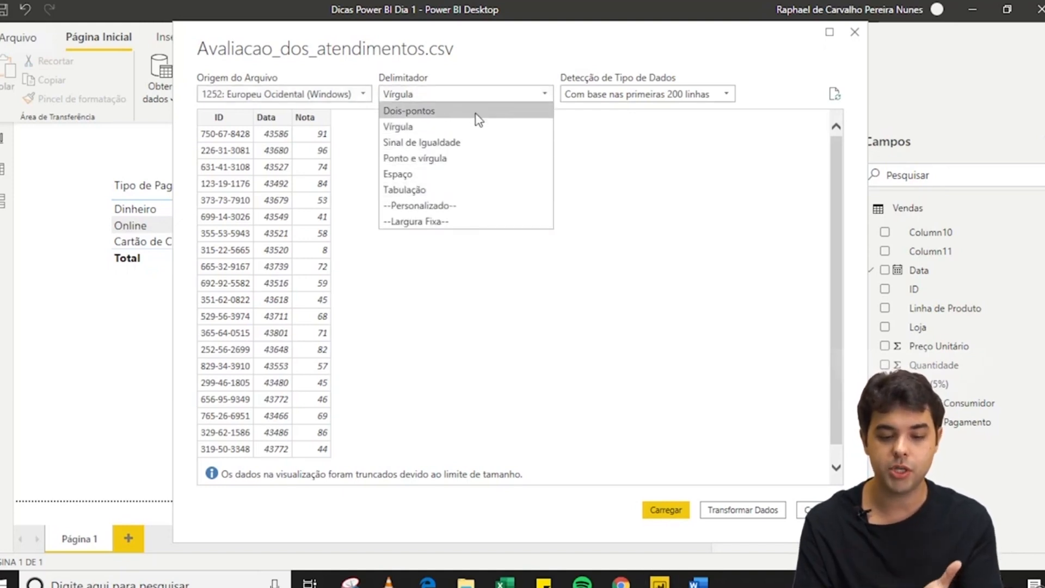
click(444, 131)
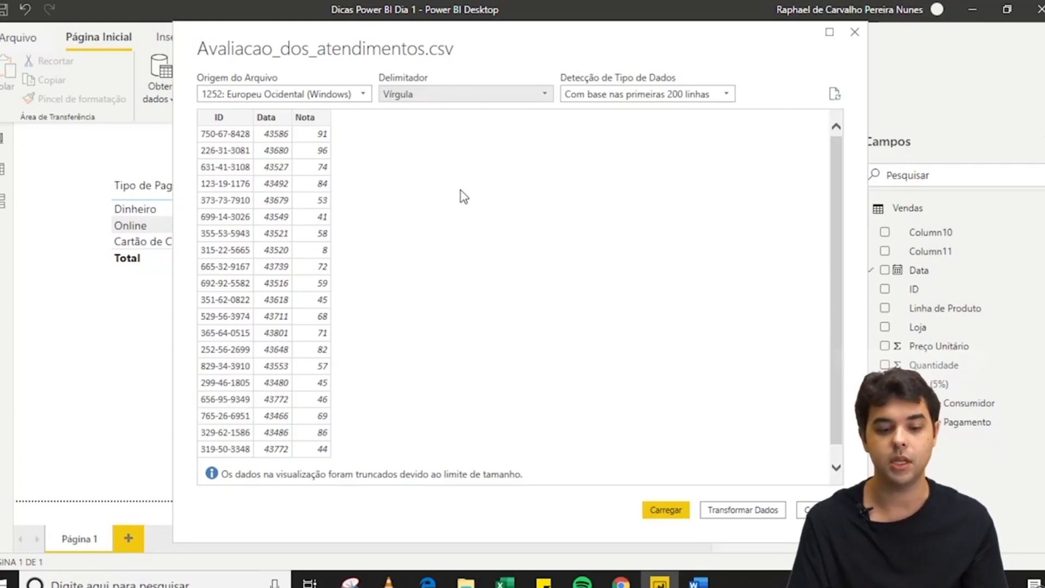
click(360, 101)
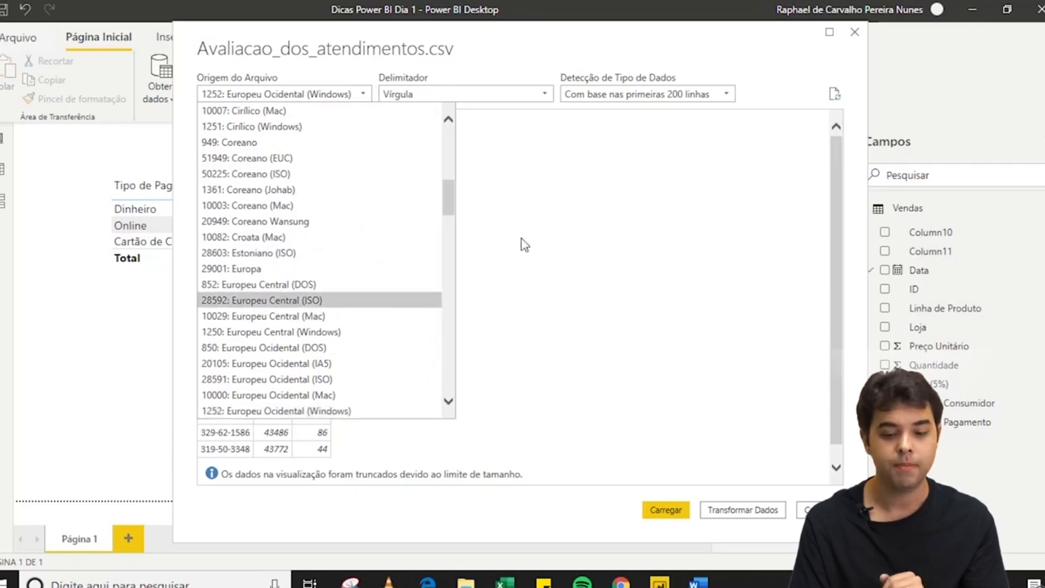
drag(452, 197, 456, 382)
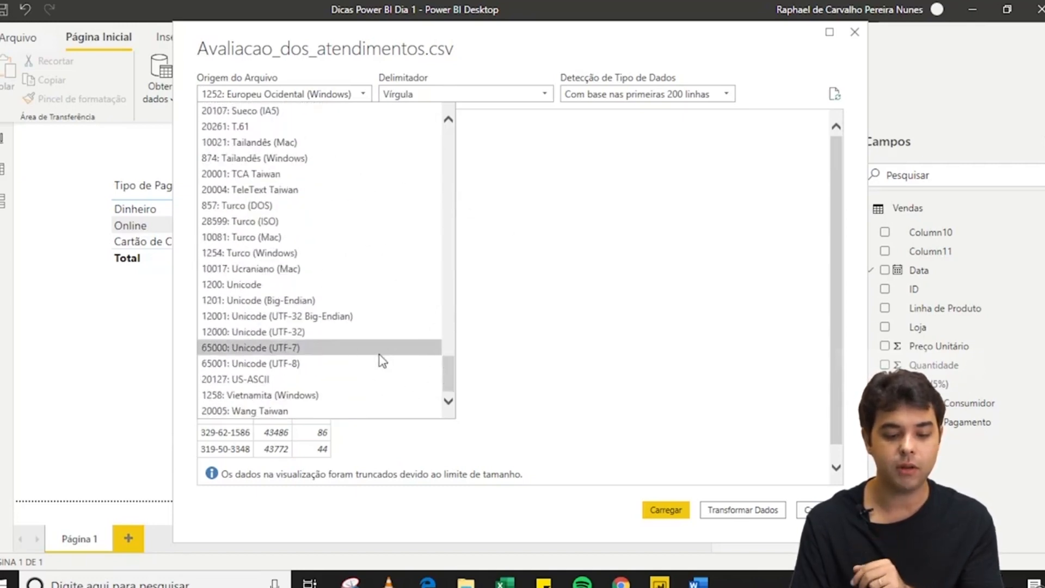
click(315, 364)
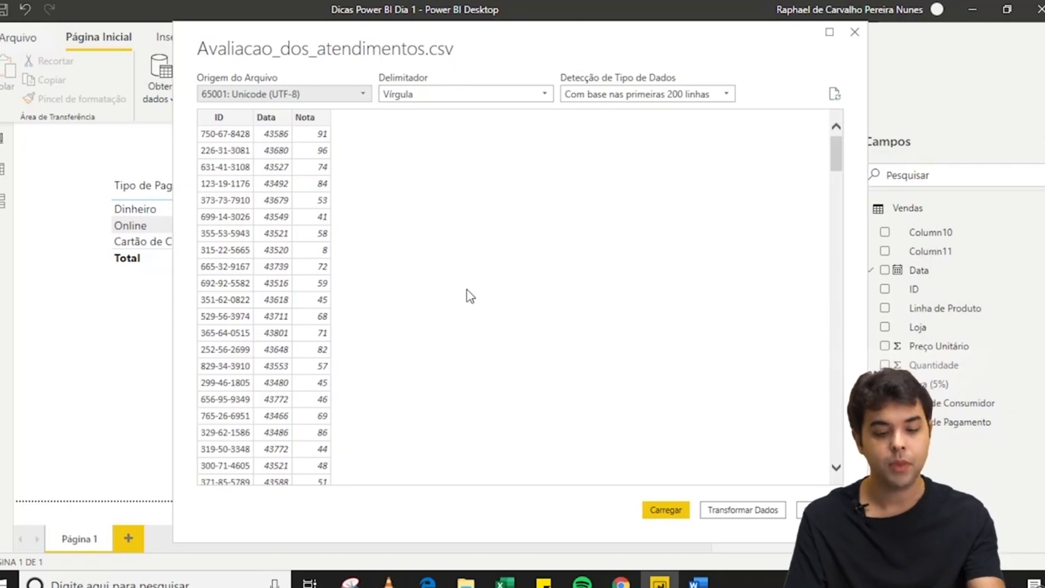
click(674, 513)
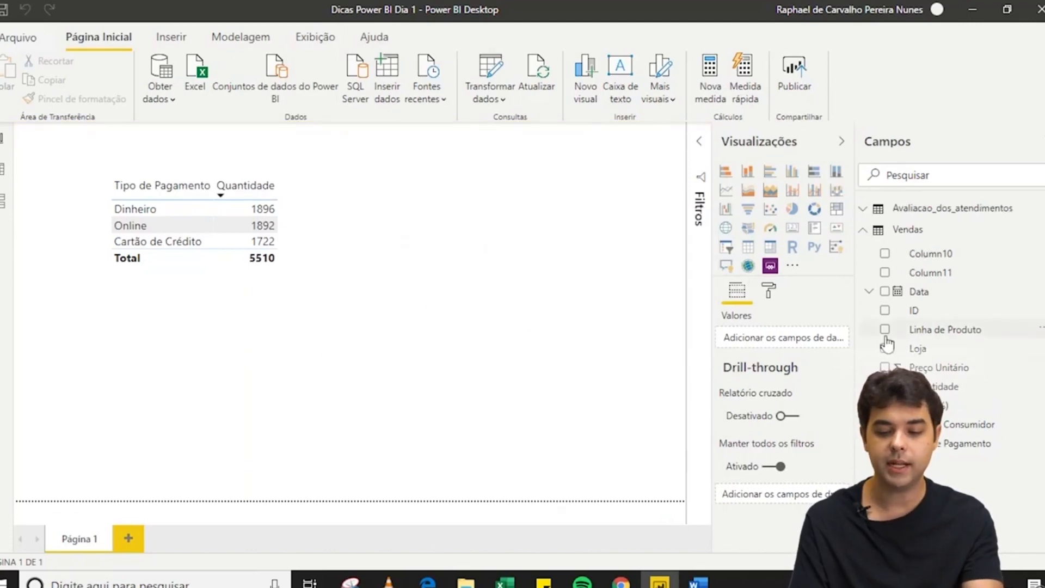
- Review the fields of the Avaliacao_dos_atendimentos and Vendas tables, leaving both field lists collapsed
click(864, 233)
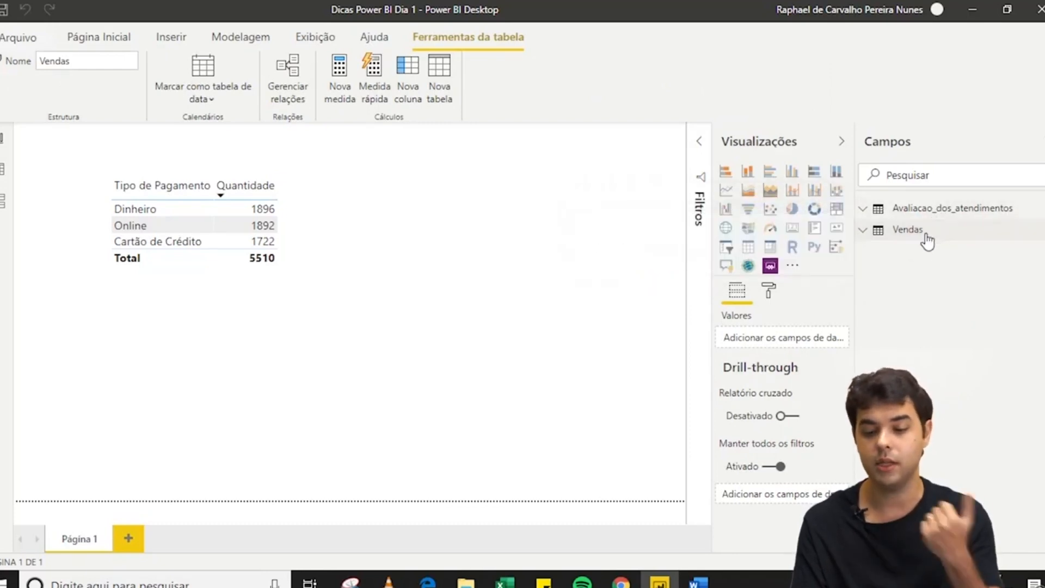
click(866, 210)
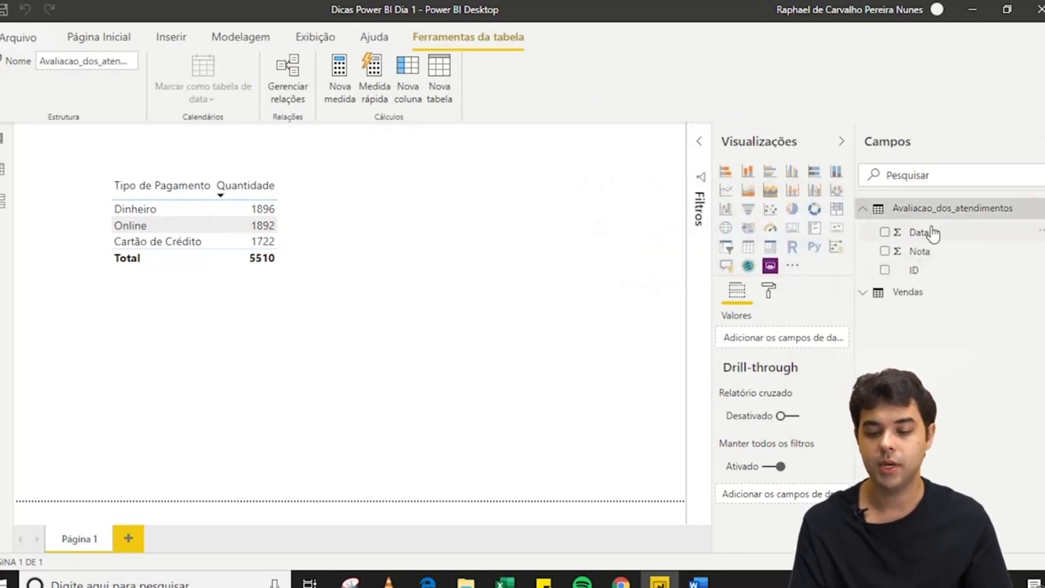
click(863, 210)
click(866, 232)
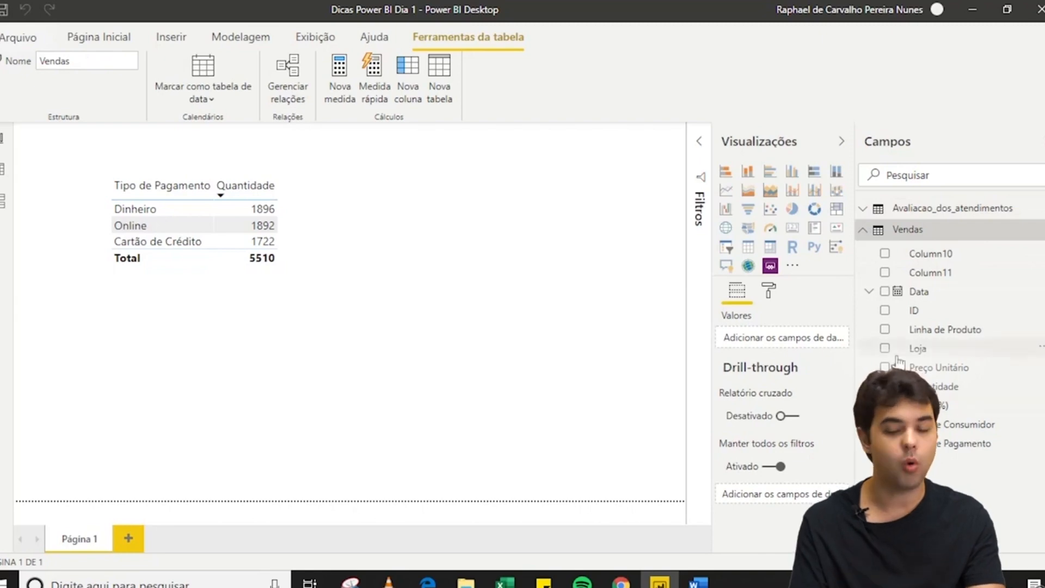
click(867, 232)
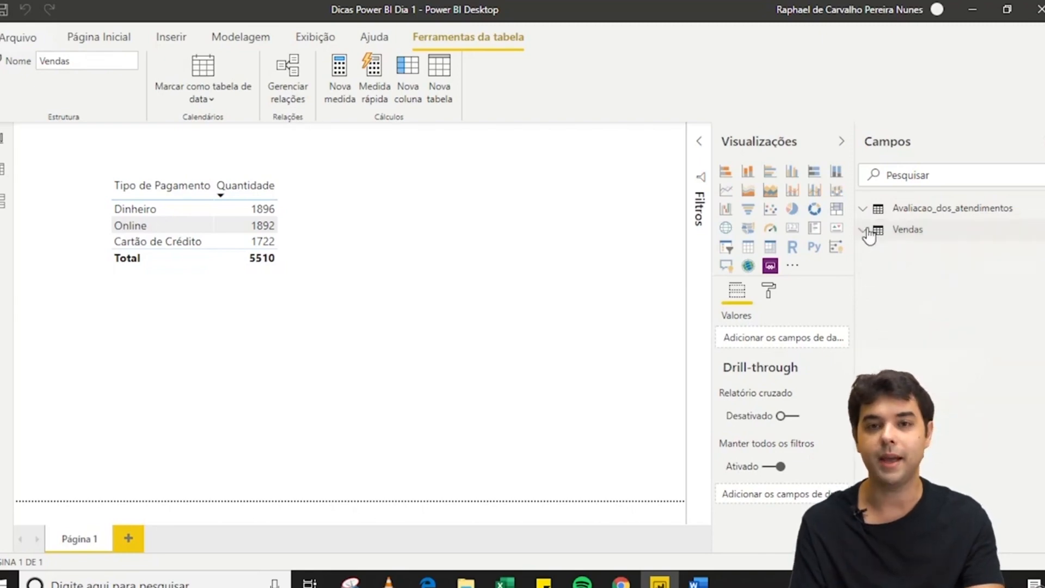